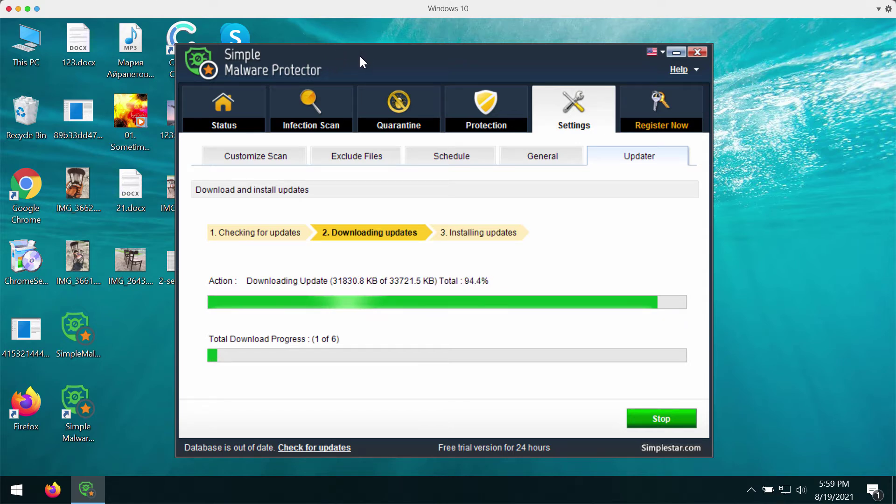
Step: Close the Simple Malware Protector window while its update is still downloading
{"action": "left_click_drag", "start_coordinate": [360, 58], "coordinate": [356, 60]}
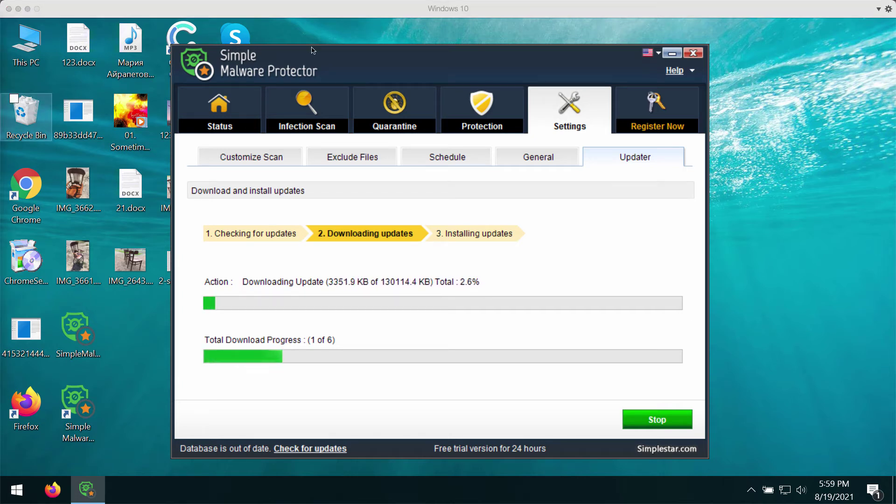
{"action": "left_click", "coordinate": [440, 63]}
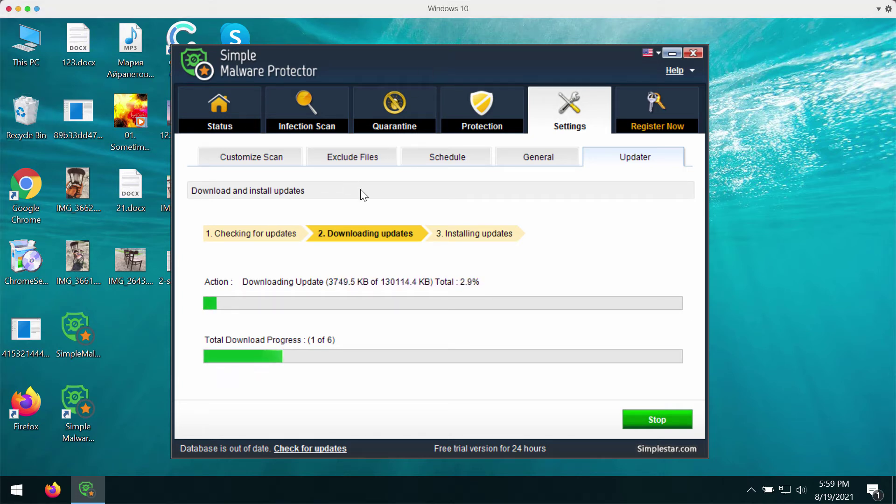
{"action": "left_click", "coordinate": [694, 52]}
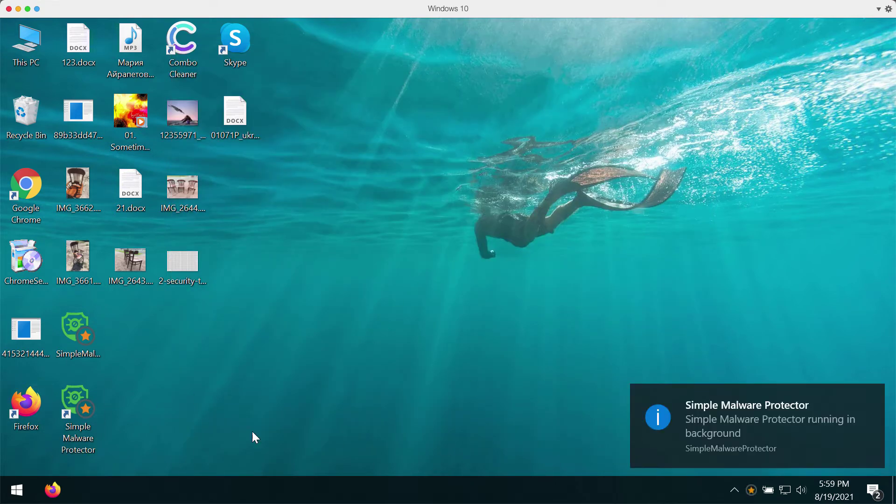
Step: Find Control Panel through Windows search and open its list of installed programs for uninstalling
{"action": "right_click", "coordinate": [15, 495]}
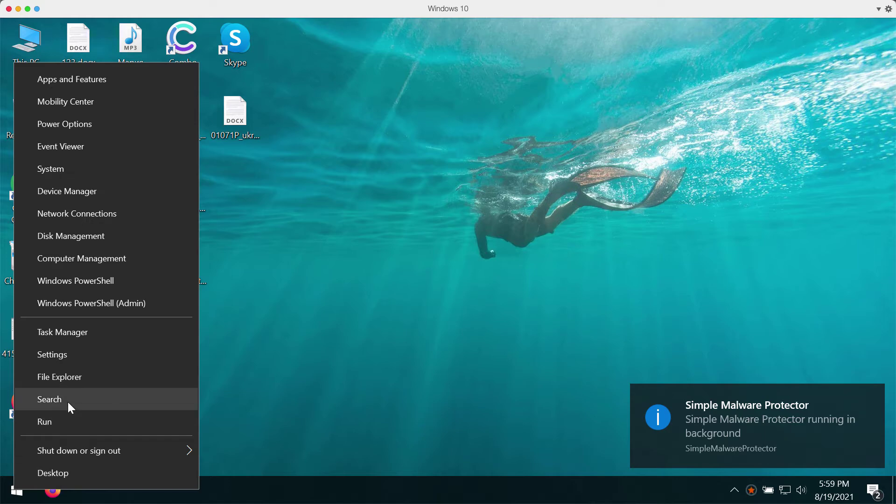
{"action": "left_click", "coordinate": [68, 402]}
{"action": "type", "text": "con"}
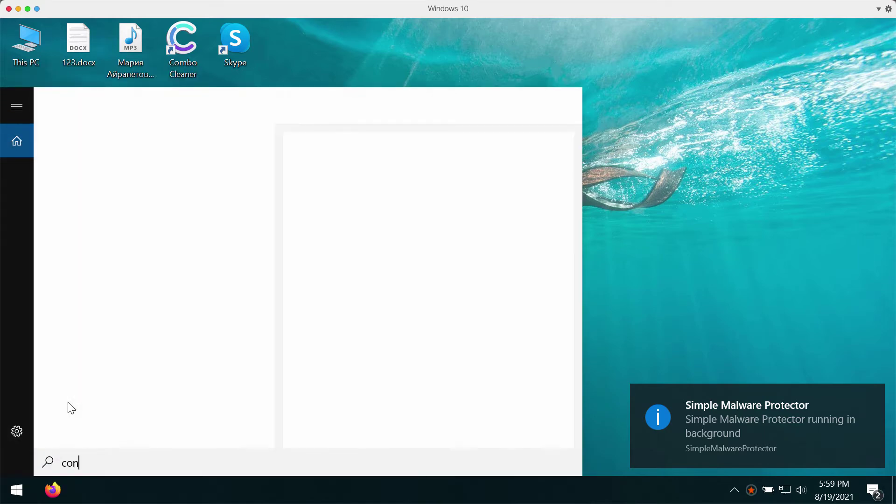
{"action": "left_click", "coordinate": [119, 174]}
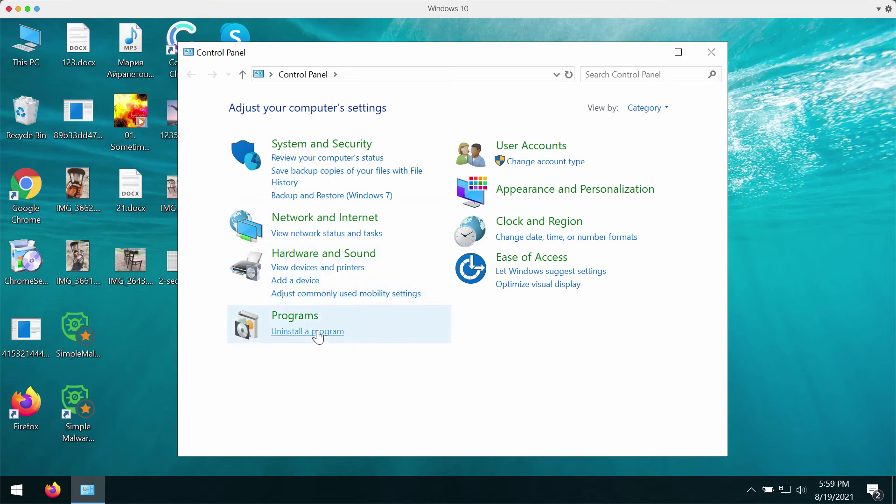
{"action": "left_click", "coordinate": [317, 332]}
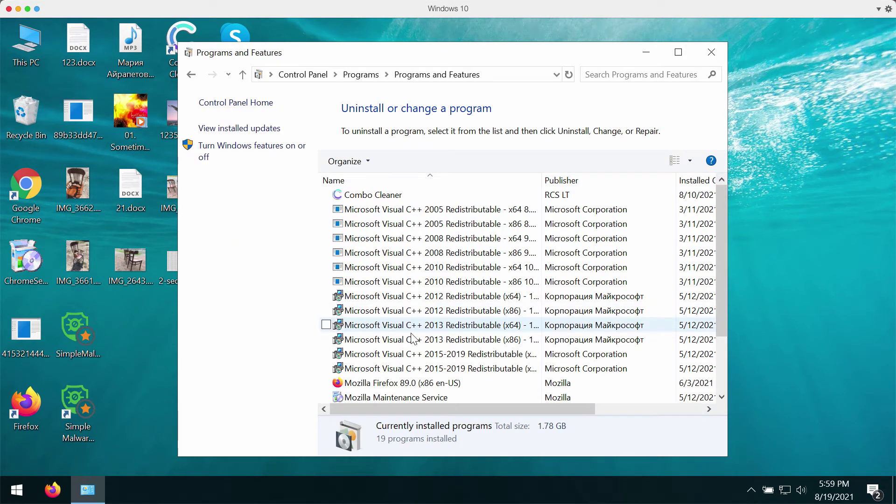
Step: Uninstall Simple Malware Protector with all its components, then close the web page it opens and the Programs and Features window
{"action": "scroll", "coordinate": [364, 339], "scroll_direction": "down", "scroll_amount": 2}
{"action": "left_click", "coordinate": [392, 369]}
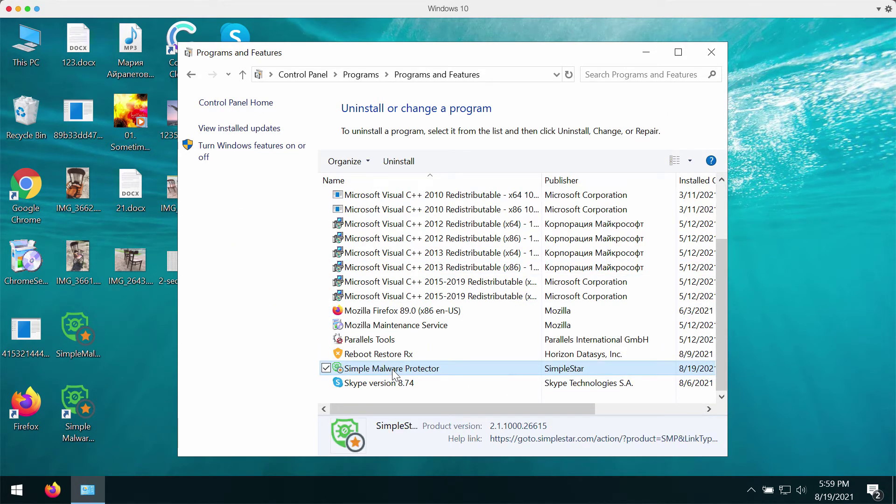
{"action": "right_click", "coordinate": [393, 370]}
{"action": "left_click", "coordinate": [378, 380]}
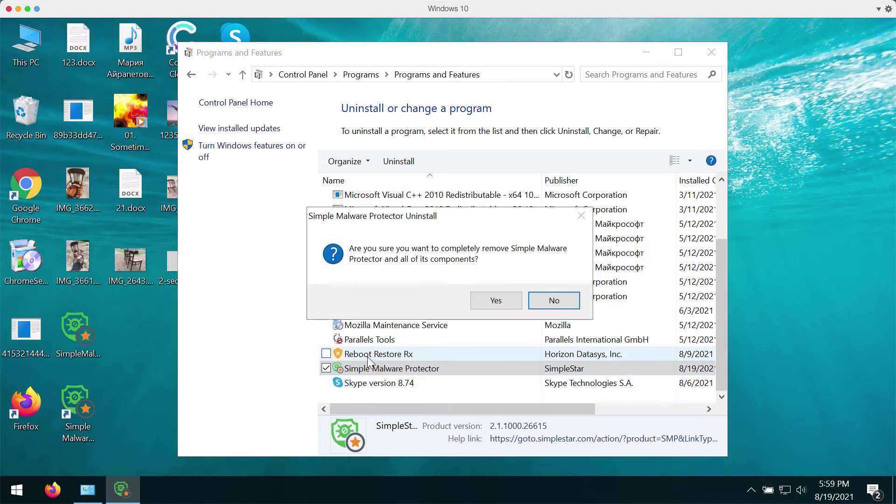
{"action": "left_click", "coordinate": [494, 302]}
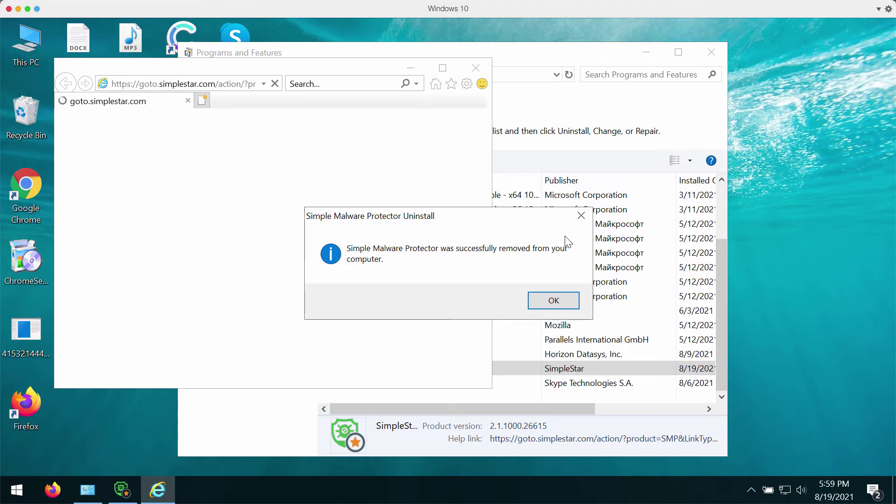
{"action": "left_click", "coordinate": [560, 302]}
{"action": "left_click", "coordinate": [476, 68]}
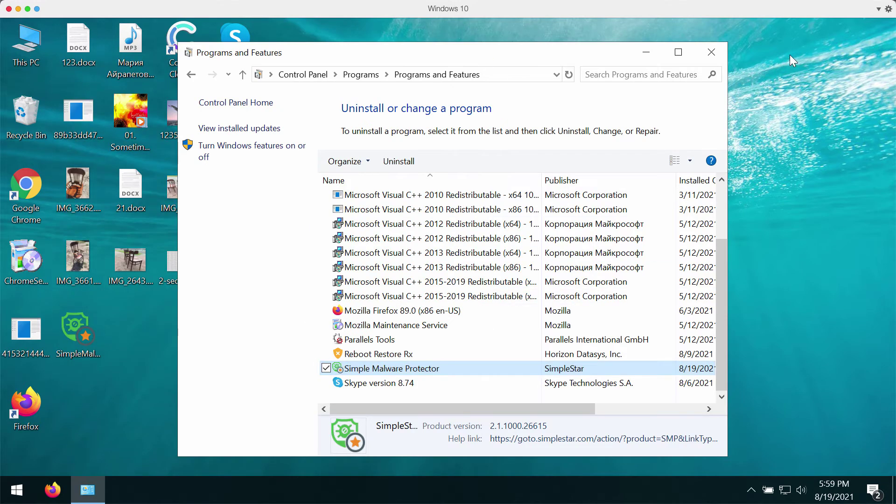
{"action": "left_click", "coordinate": [719, 51]}
Step: Switch to Google Chrome and open the Combo Cleaner website at combocleaner.com
{"action": "left_click", "coordinate": [32, 193]}
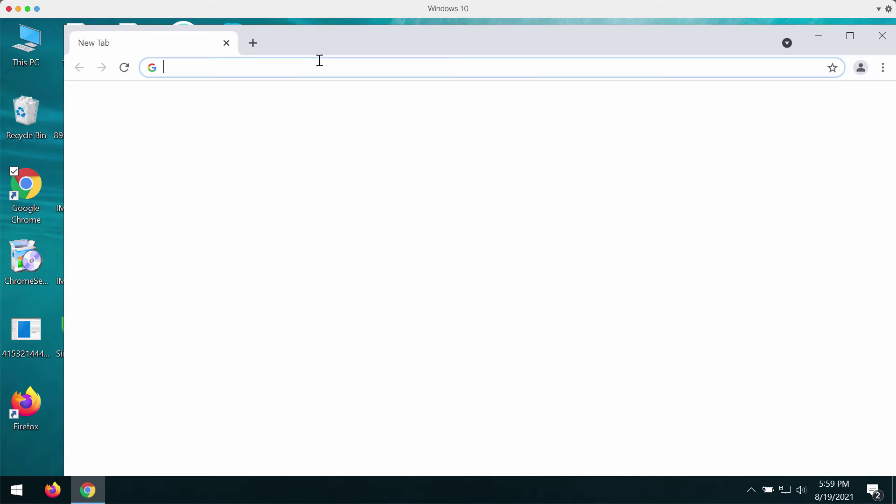
{"action": "type", "text": "combocleaner.com"}
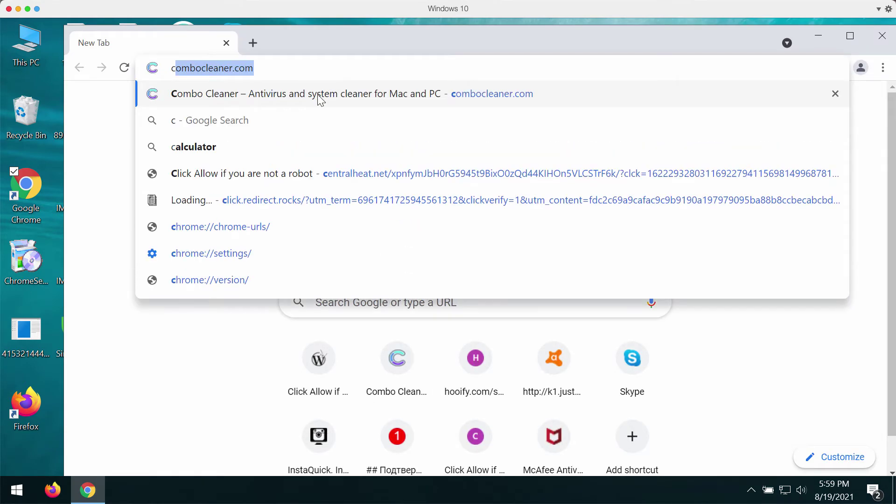
{"action": "left_click", "coordinate": [320, 99]}
{"action": "left_click_drag", "start_coordinate": [282, 39], "coordinate": [248, 43]}
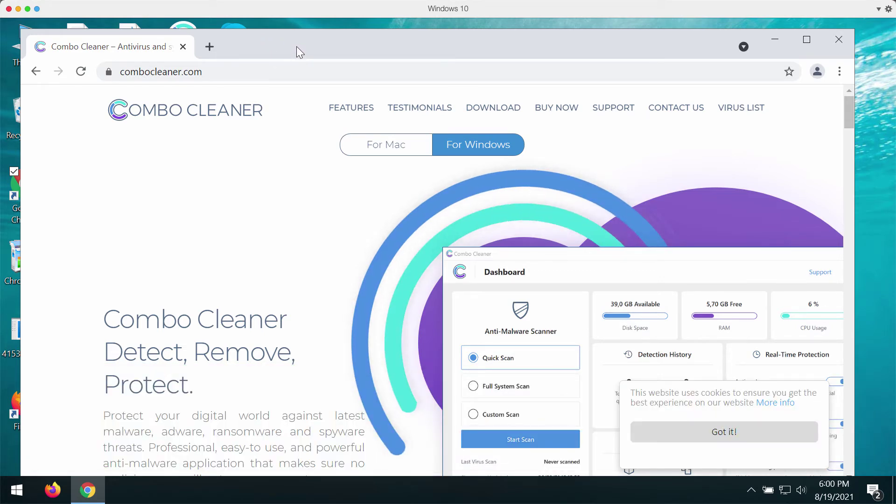
{"action": "left_click_drag", "start_coordinate": [301, 46], "coordinate": [295, 47]}
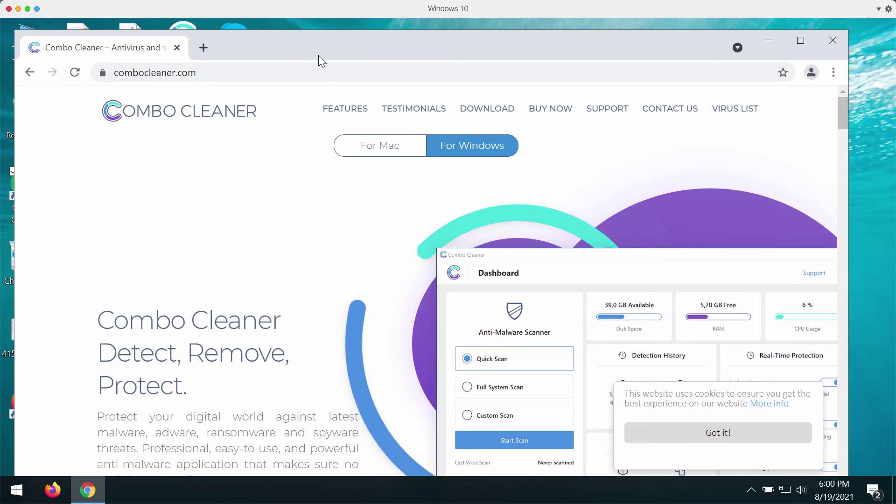
Step: Show the full web address of the Combo Cleaner site and close the browser tab
{"action": "left_click", "coordinate": [154, 72]}
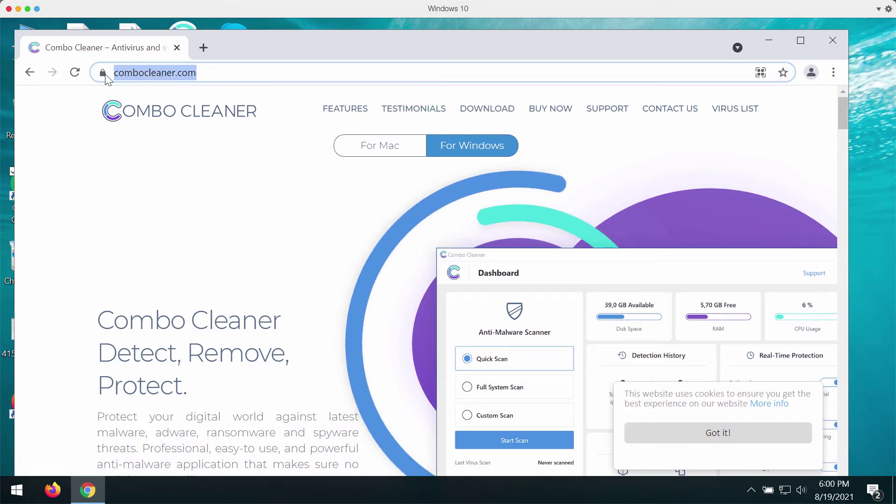
{"action": "key", "text": "End"}
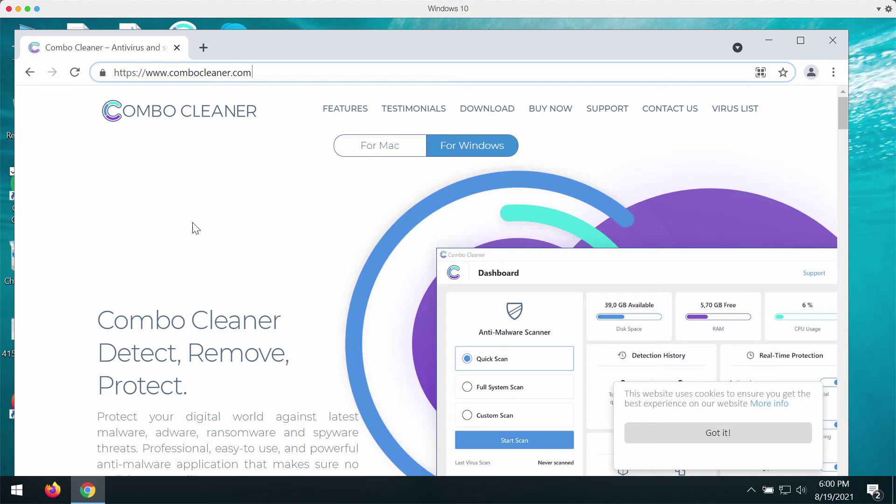
{"action": "left_click", "coordinate": [177, 47]}
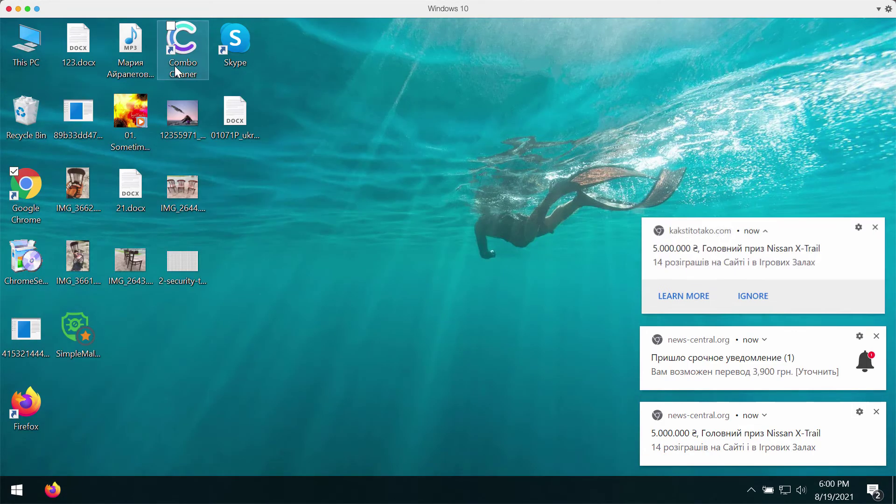
Step: Launch Combo Cleaner from the desktop and reposition its window slightly
{"action": "left_click", "coordinate": [172, 51]}
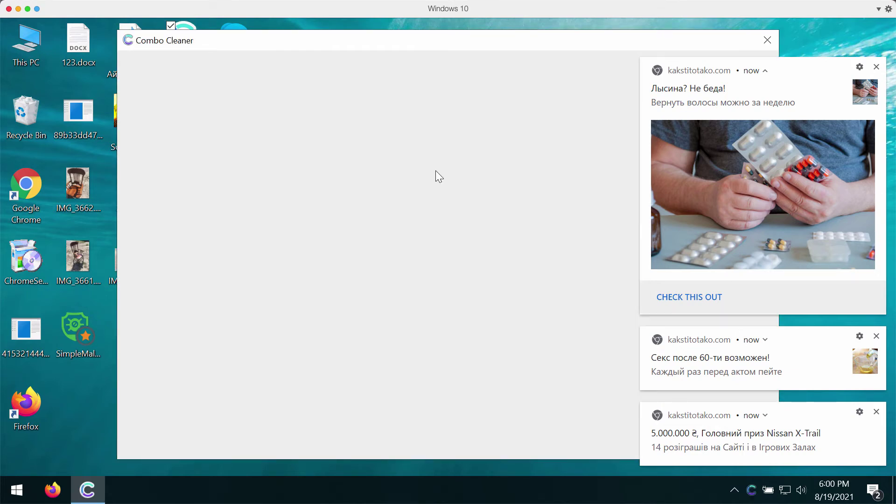
{"action": "left_click_drag", "start_coordinate": [436, 40], "coordinate": [407, 42]}
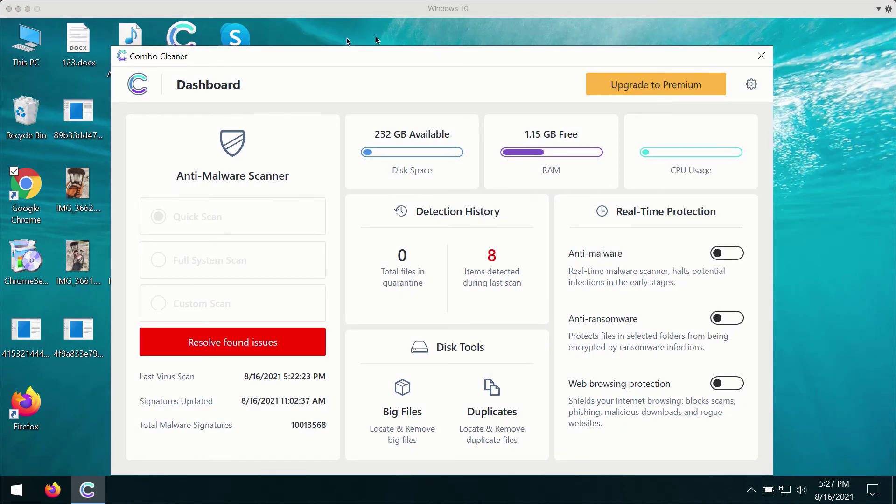
{"action": "left_click", "coordinate": [404, 61]}
{"action": "left_click_drag", "start_coordinate": [406, 62], "coordinate": [404, 64]}
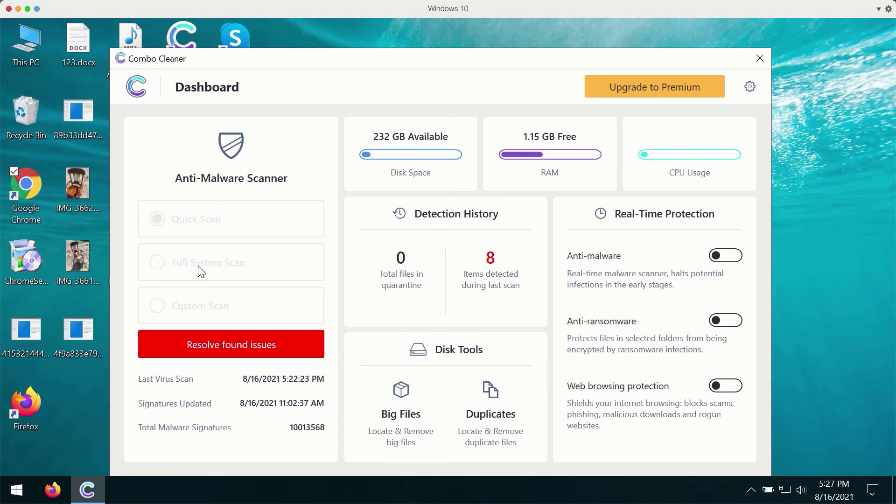
Step: Examine the threats found by the last Anti-Malware Scanner run and return to the dashboard
{"action": "left_click", "coordinate": [210, 342]}
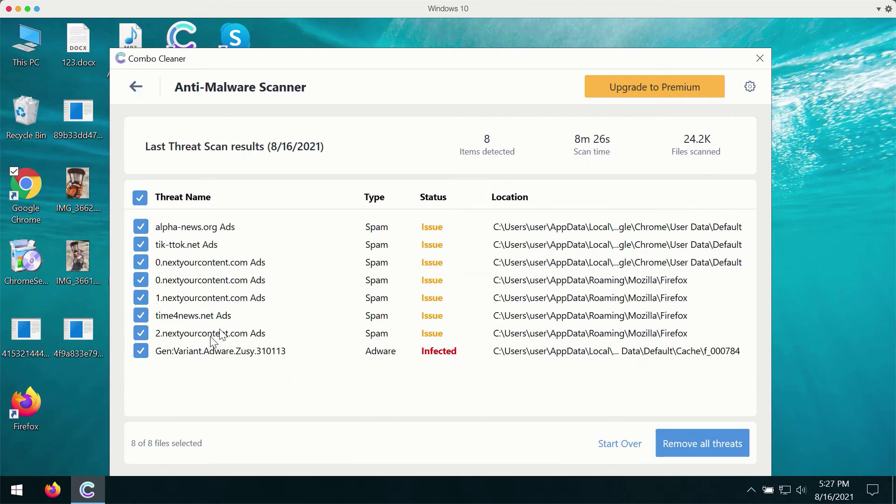
{"action": "left_click", "coordinate": [137, 87]}
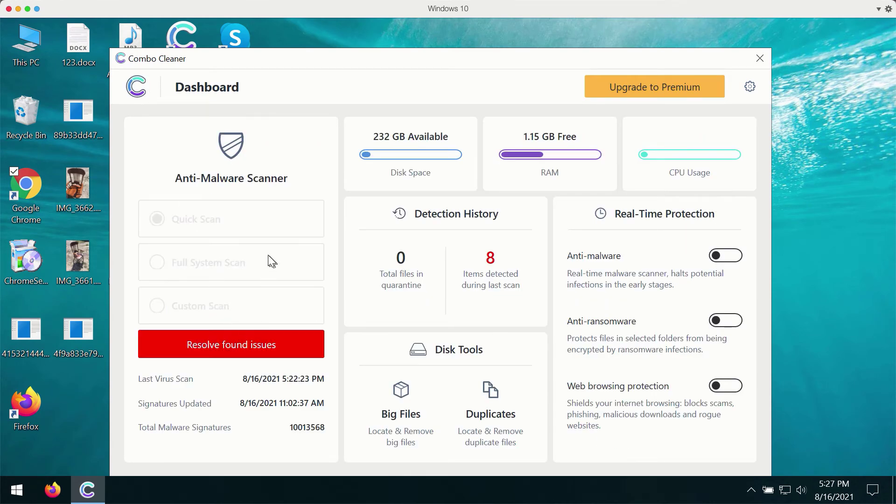
{"action": "left_click", "coordinate": [229, 343]}
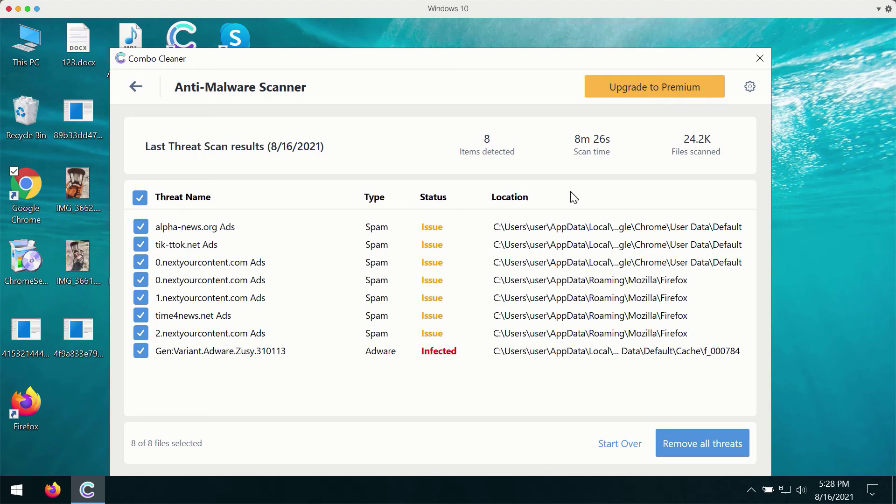
{"action": "left_click", "coordinate": [136, 92]}
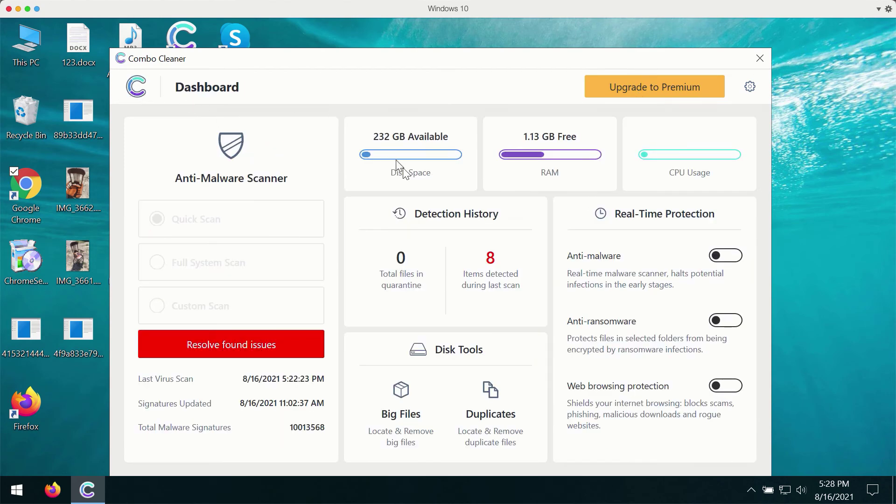